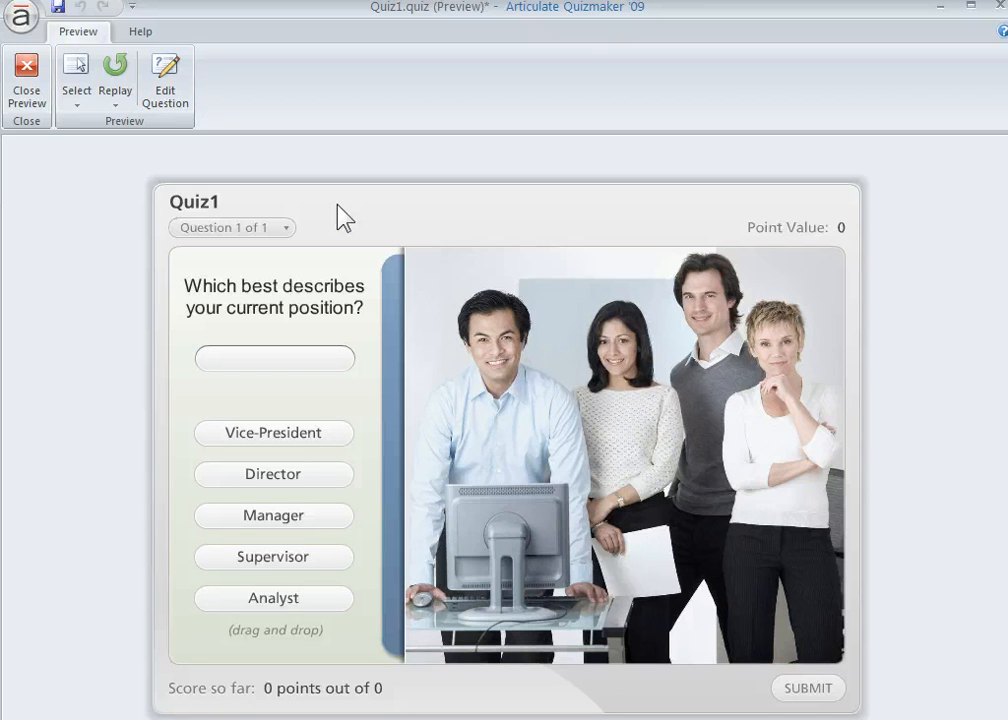
- Close the quiz preview, apply the "transparent" player template to the project and open that template for editing
{"action": "left_click", "coordinate": [29, 84]}
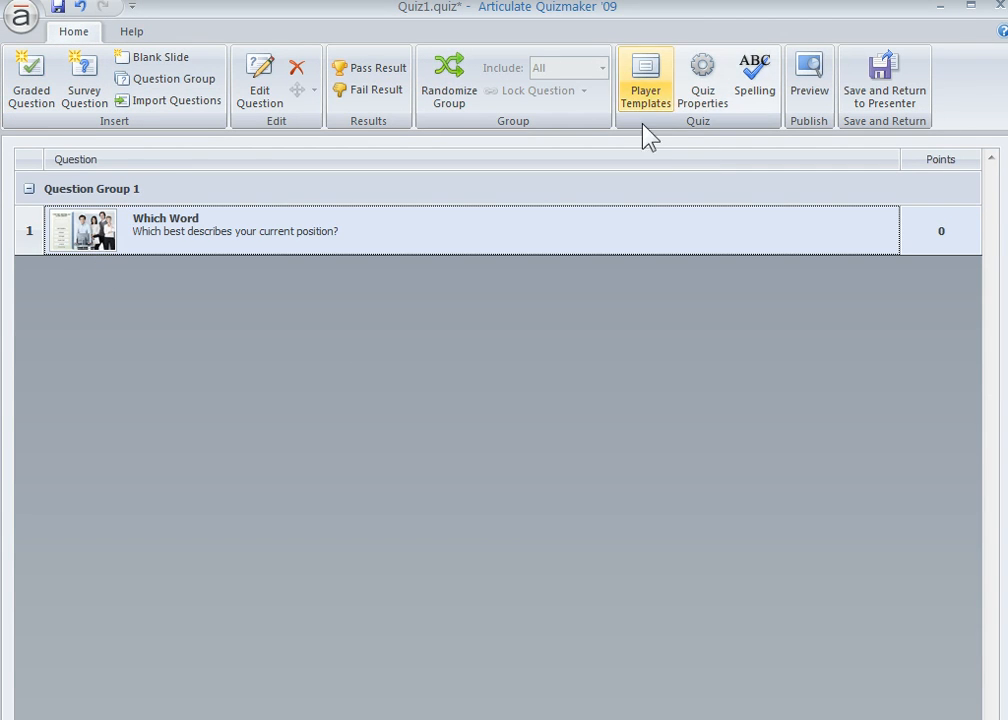
{"action": "left_click", "coordinate": [650, 92]}
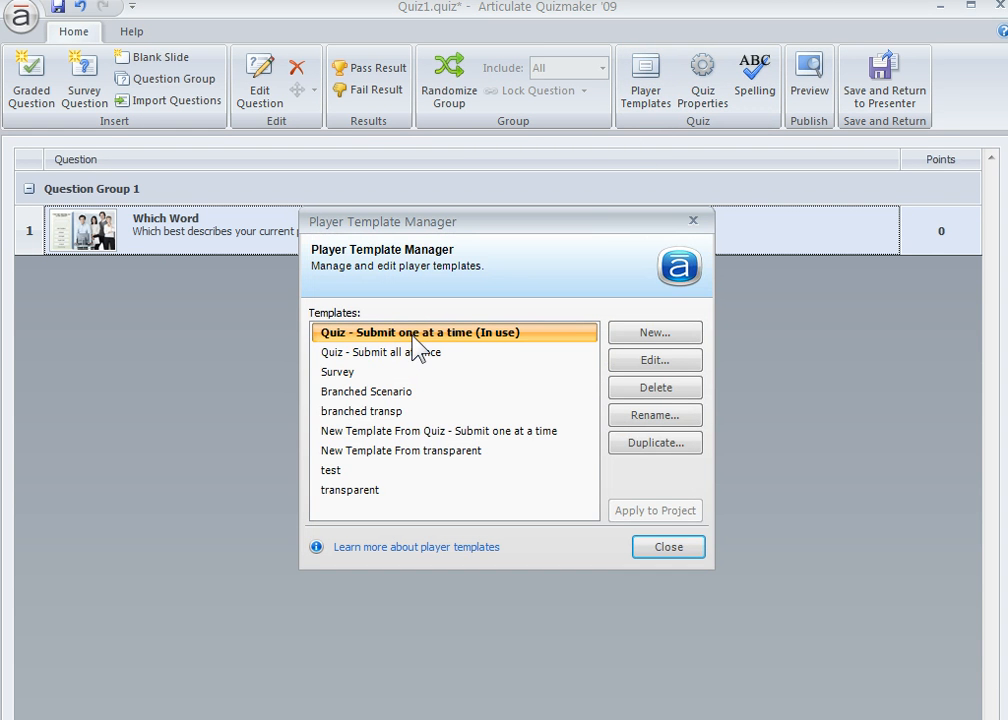
{"action": "left_click", "coordinate": [338, 492]}
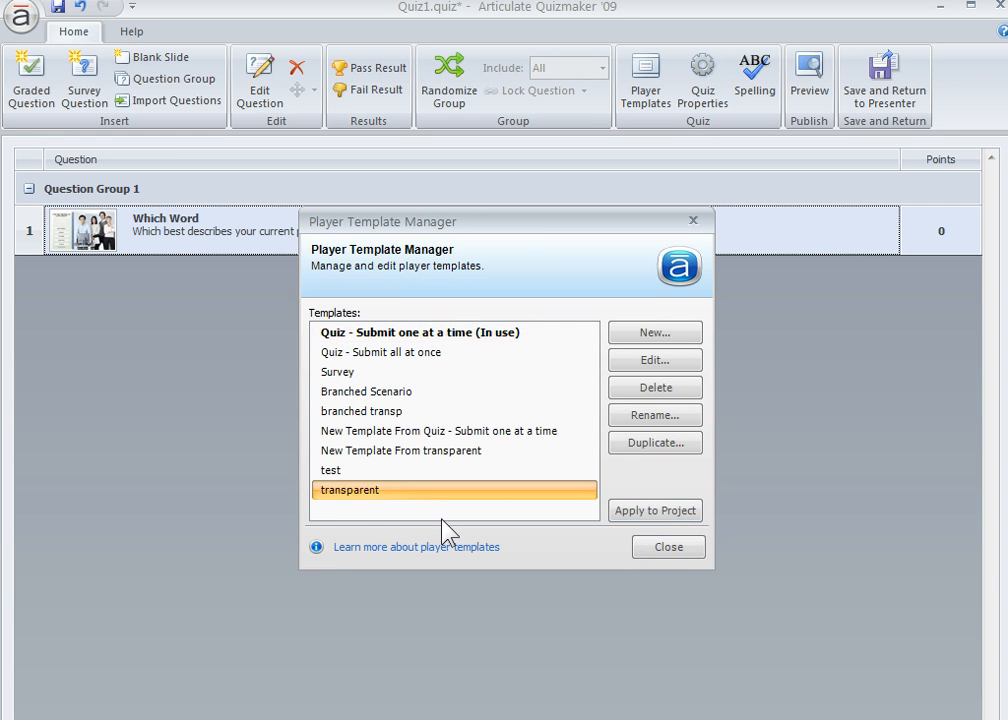
{"action": "left_click", "coordinate": [657, 514]}
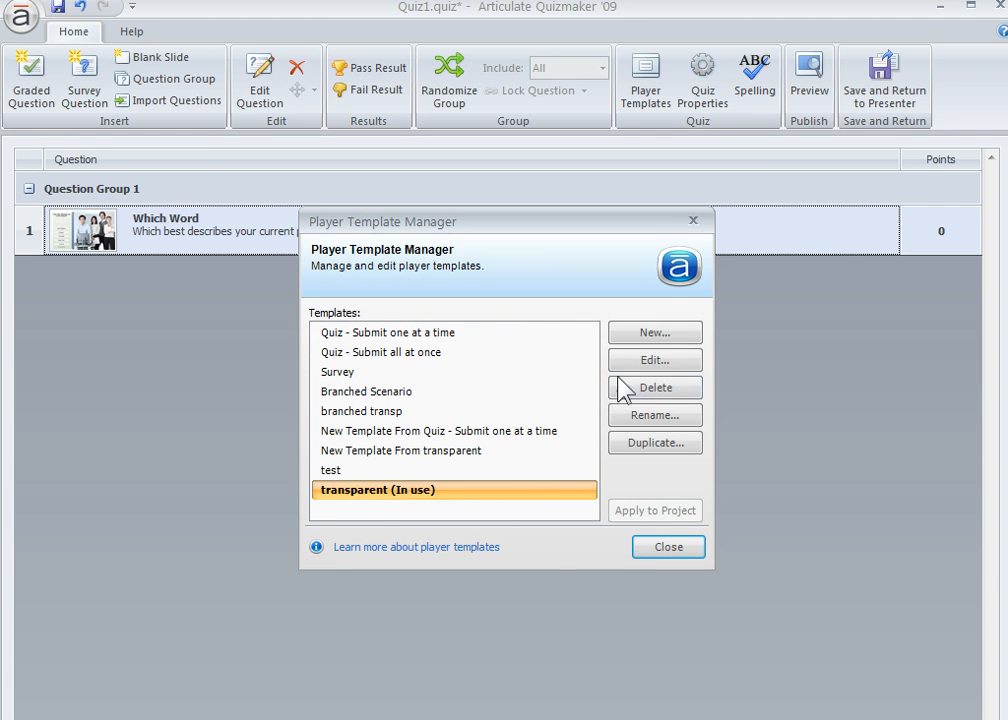
{"action": "left_click", "coordinate": [655, 360]}
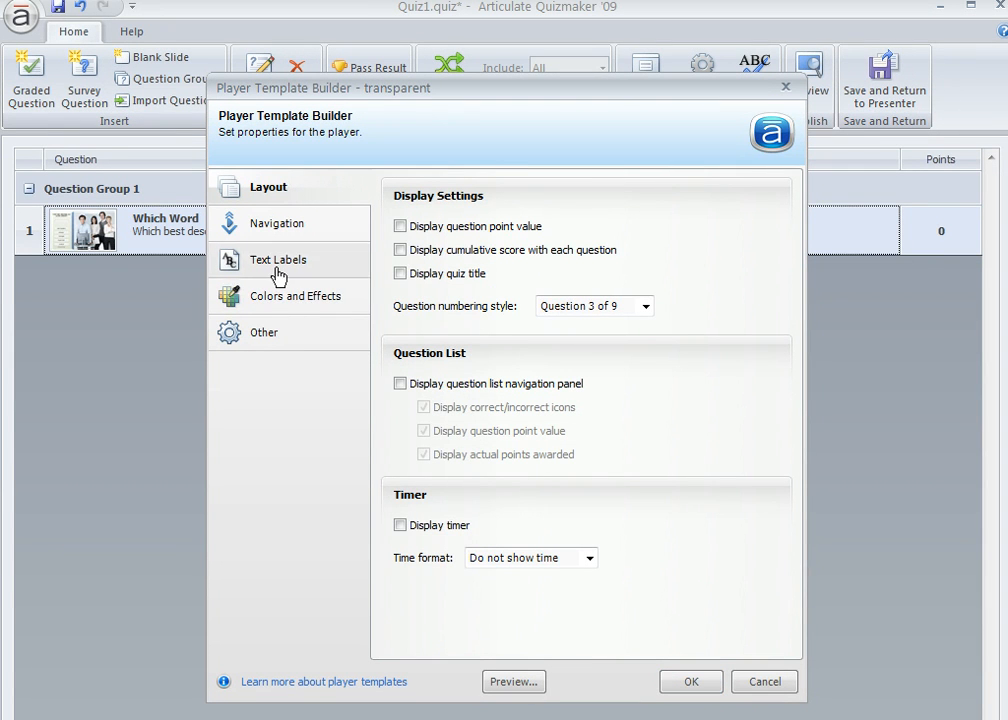
{"action": "left_click", "coordinate": [400, 226]}
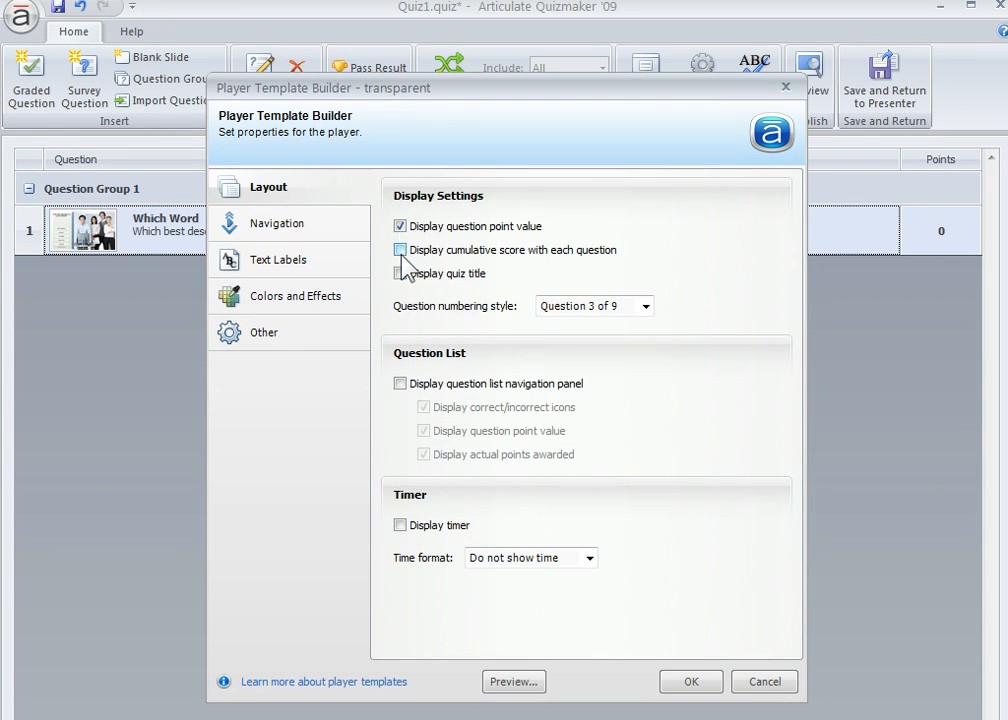
{"action": "left_click", "coordinate": [401, 274]}
{"action": "left_click", "coordinate": [400, 226]}
{"action": "left_click", "coordinate": [401, 251]}
{"action": "left_click", "coordinate": [401, 274]}
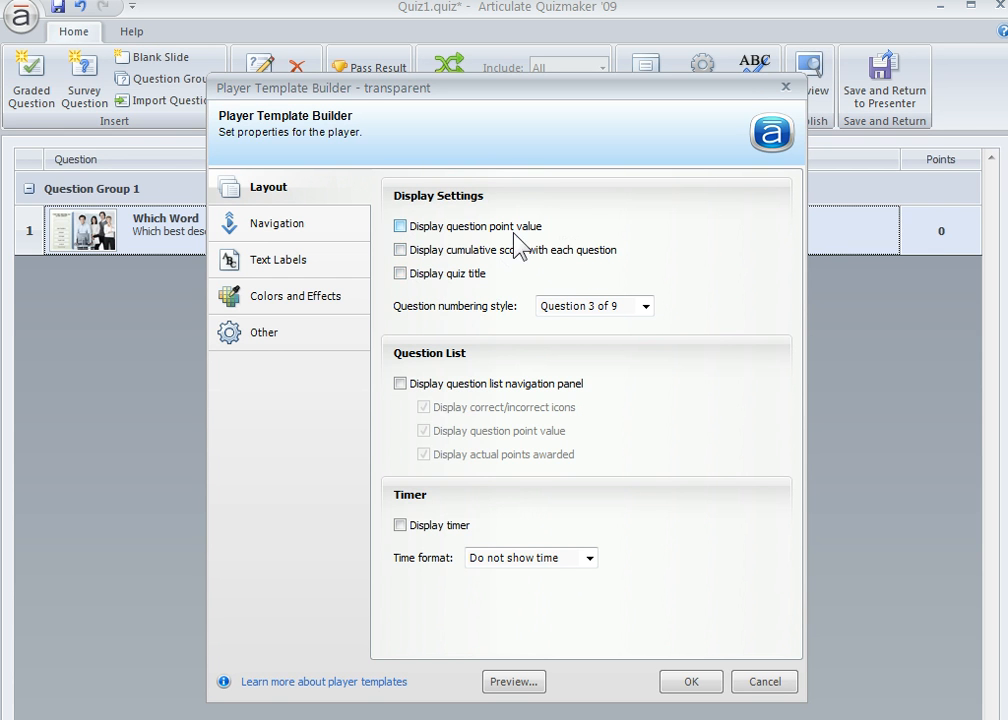
- Set the template's question numbering style to (No numbering), and review its navigation and text label settings
{"action": "left_click", "coordinate": [646, 308]}
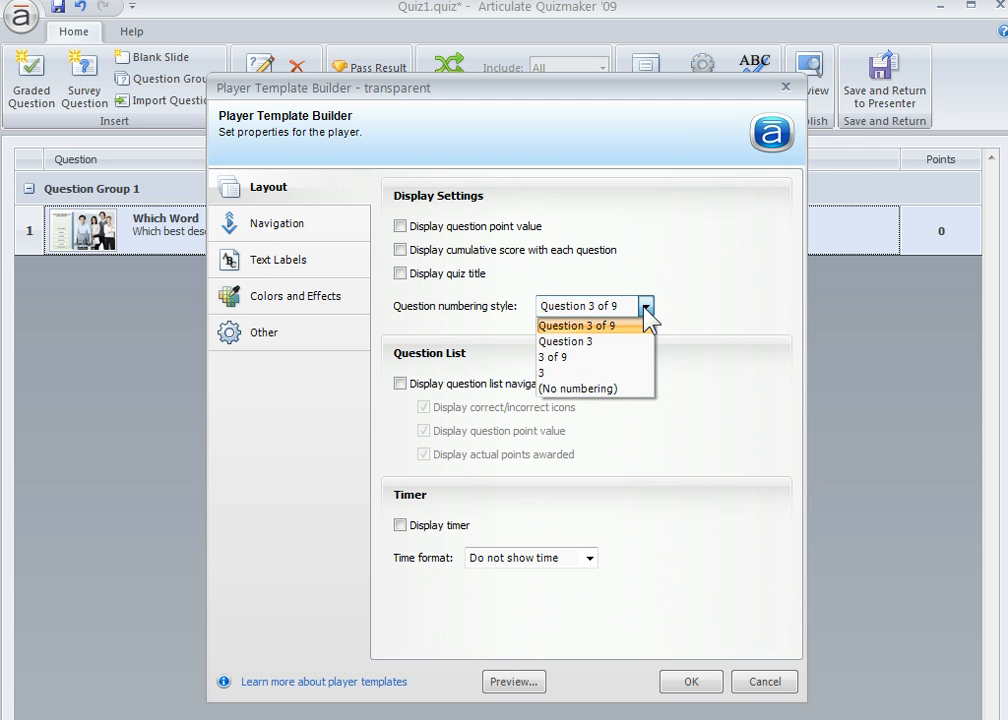
{"action": "left_click", "coordinate": [575, 390]}
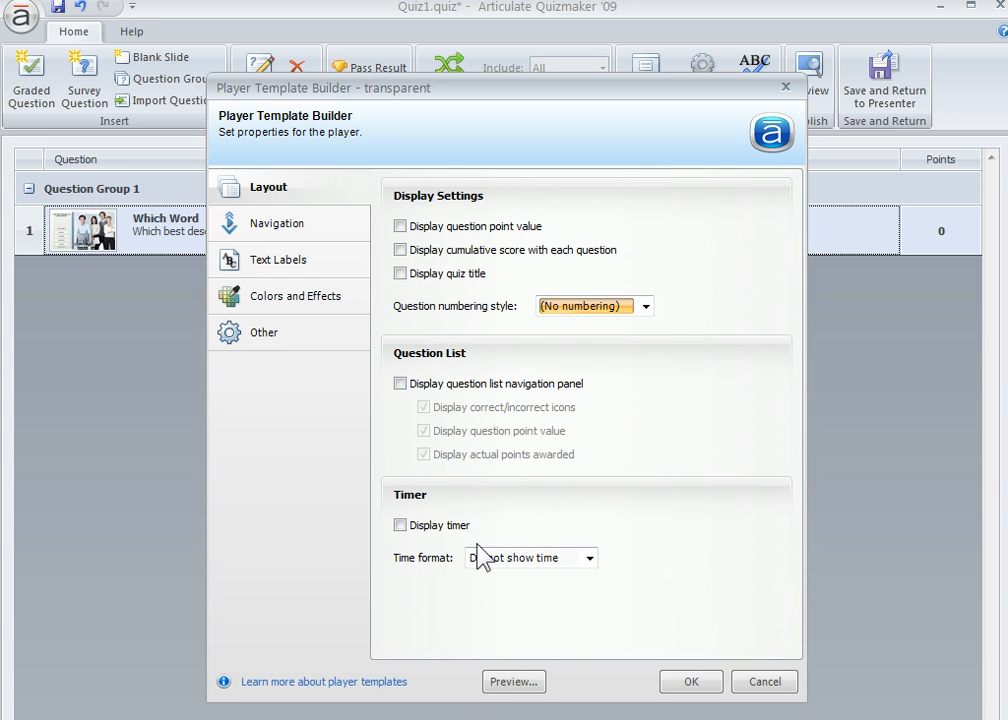
{"action": "left_click", "coordinate": [316, 228]}
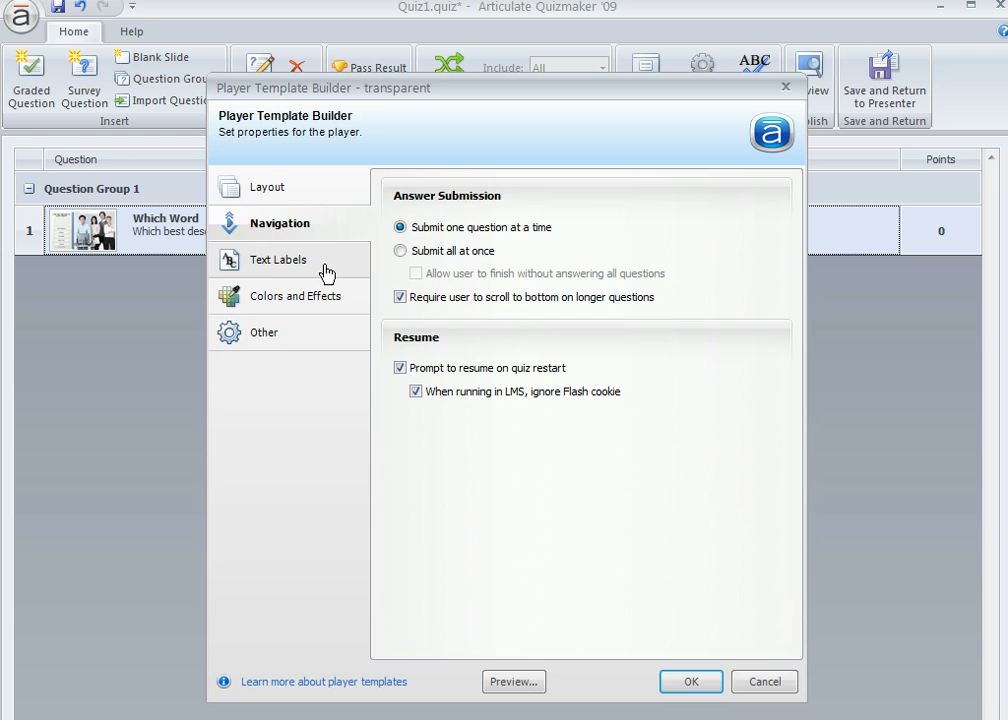
{"action": "left_click", "coordinate": [323, 268]}
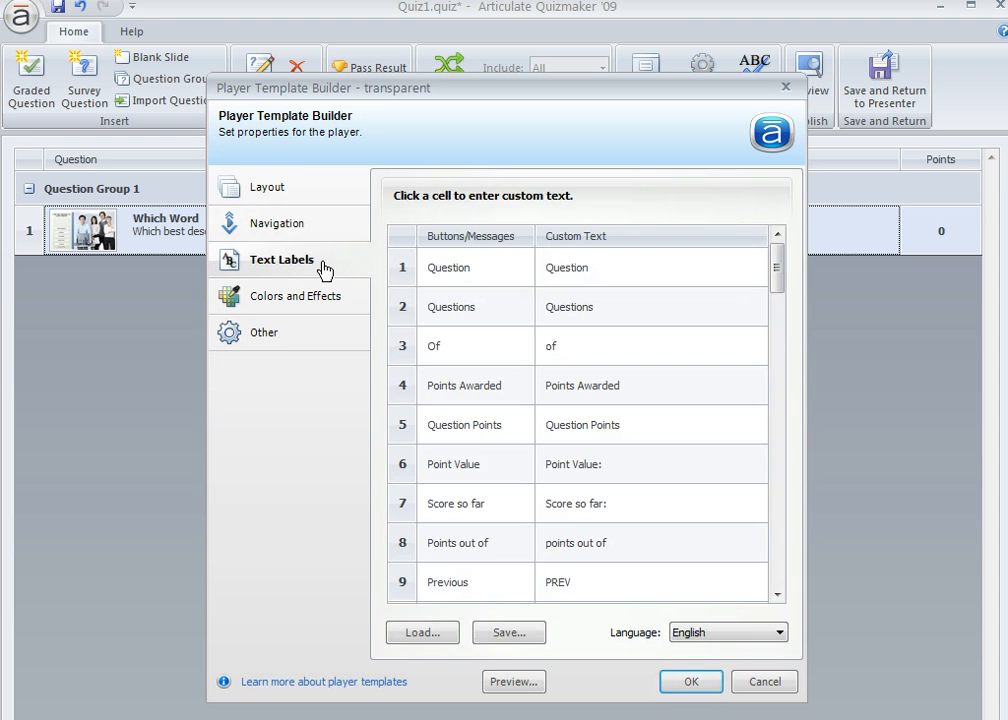
- Open the template's transp1 color scheme for editing and examine the transparency of the frame's outer border
{"action": "left_click", "coordinate": [290, 305]}
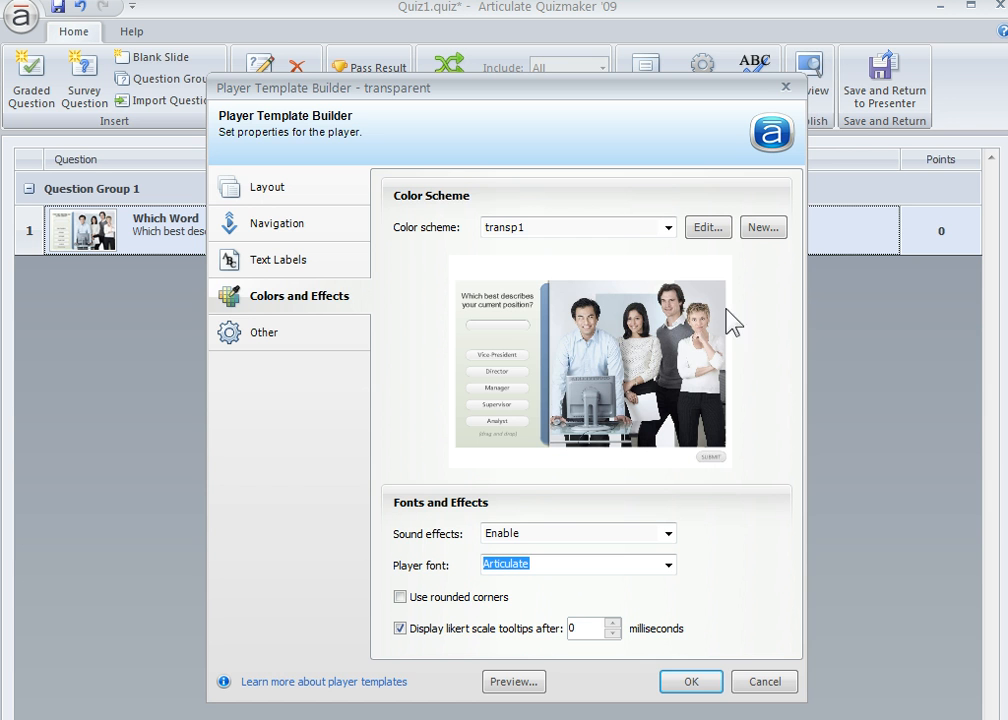
{"action": "left_click", "coordinate": [709, 229]}
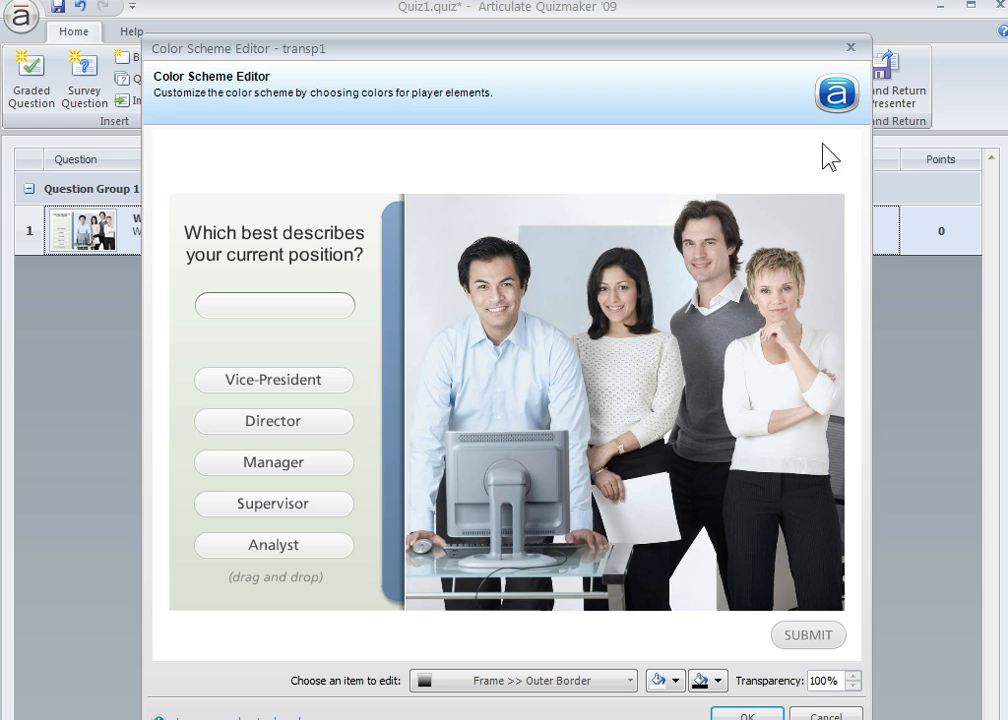
{"action": "left_click", "coordinate": [625, 683]}
{"action": "mouse_move", "coordinate": [460, 708]}
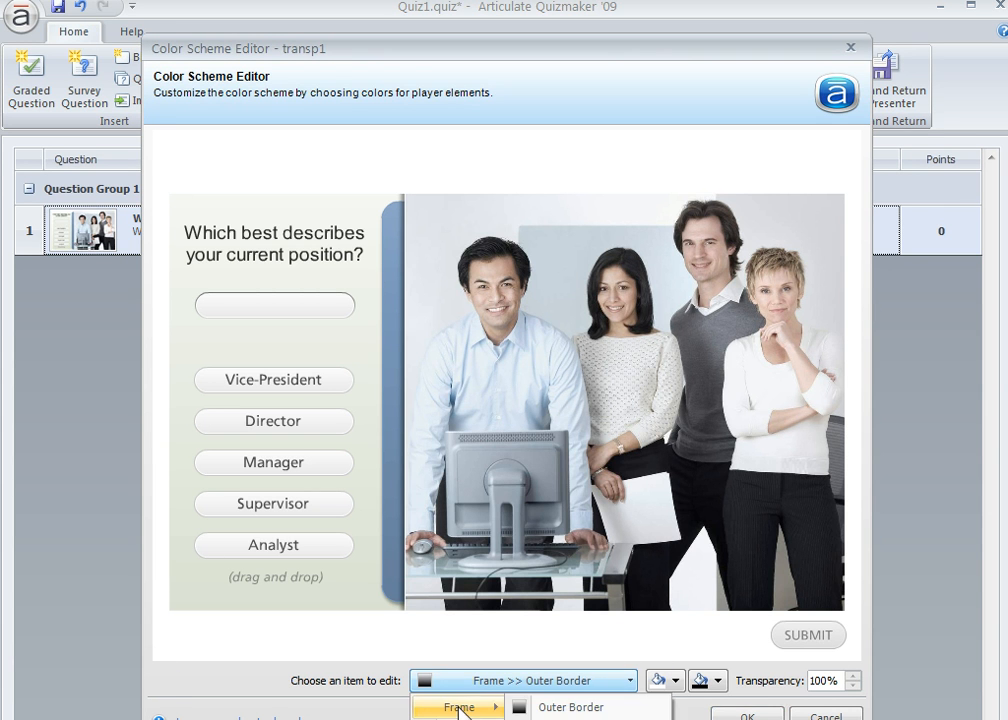
{"action": "left_click", "coordinate": [547, 707]}
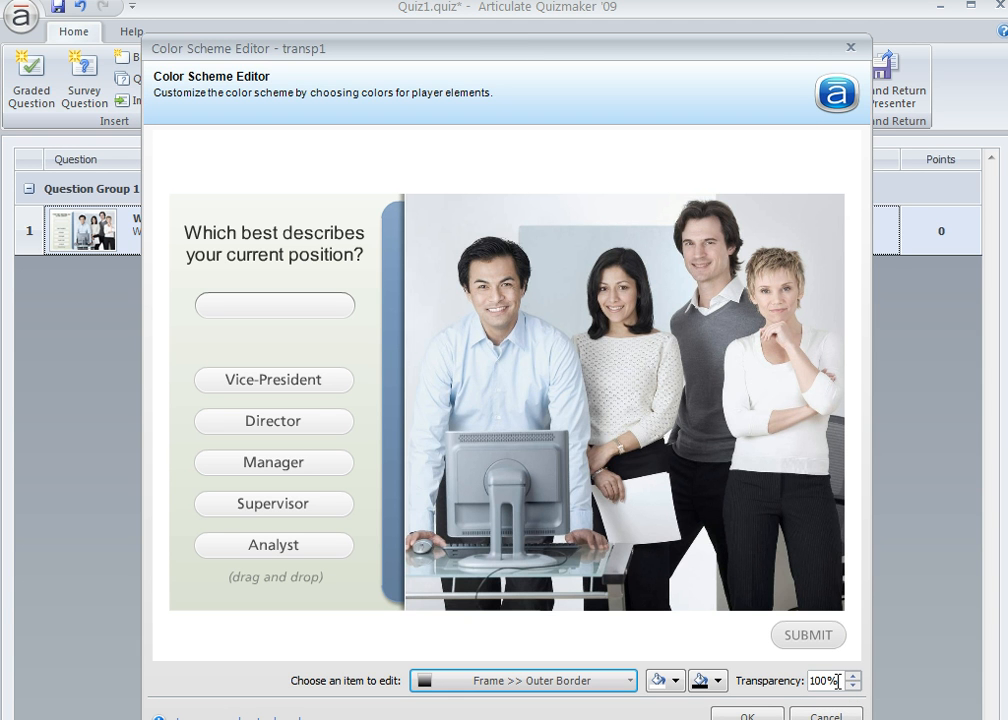
{"action": "left_click", "coordinate": [630, 688]}
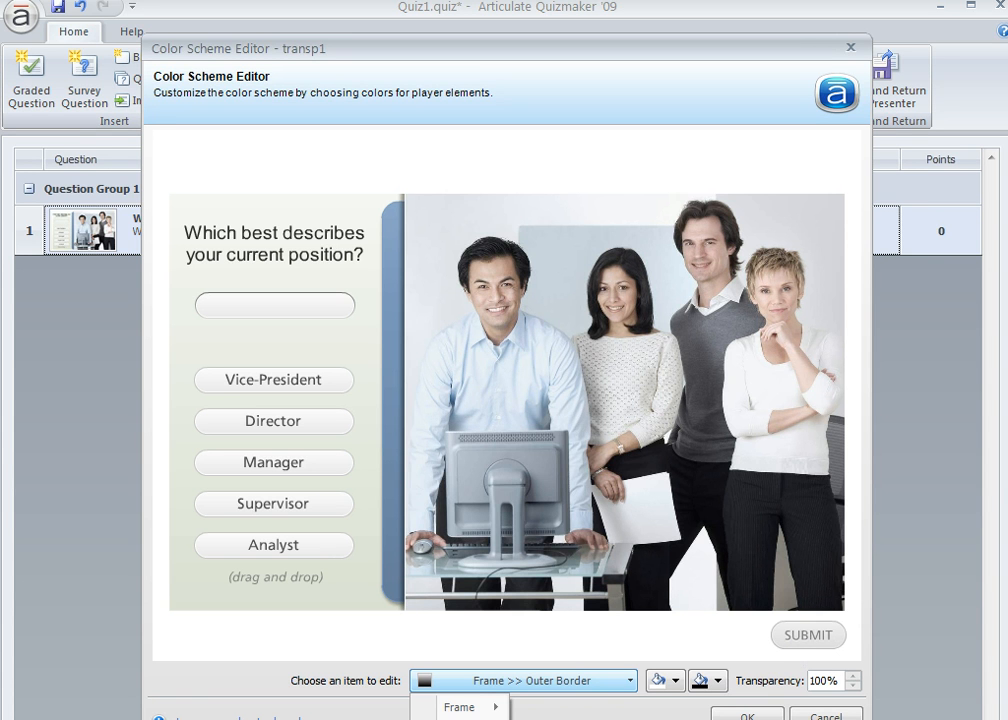
{"action": "mouse_move", "coordinate": [462, 719]}
{"action": "left_click", "coordinate": [625, 716]}
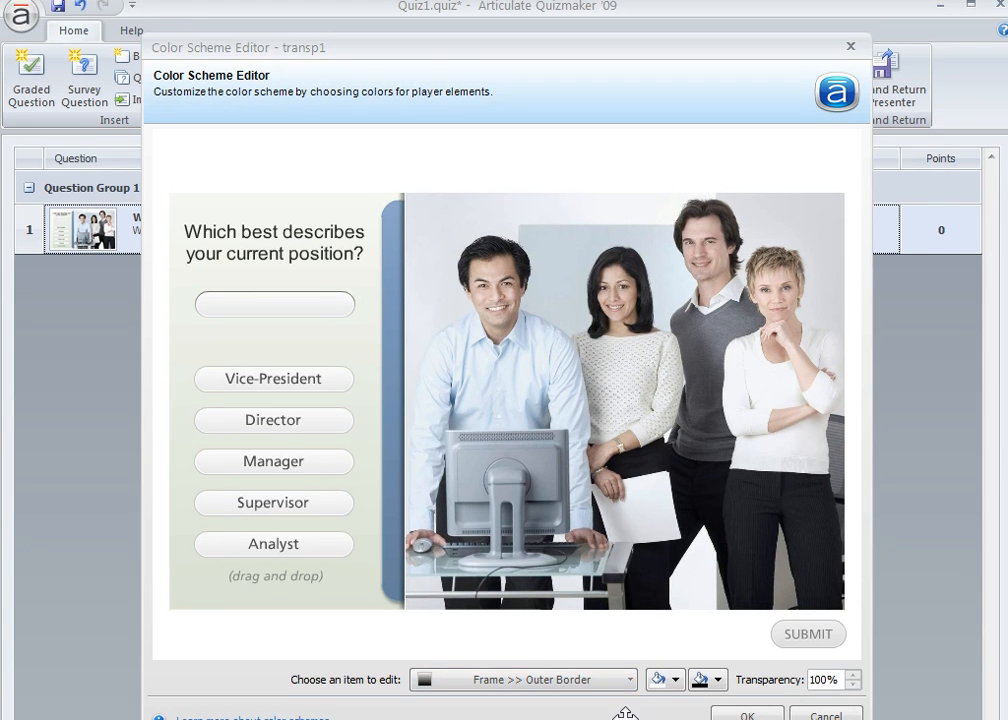
- Set the transparency of the buttons' background to 100% in the color scheme
{"action": "left_click", "coordinate": [633, 622]}
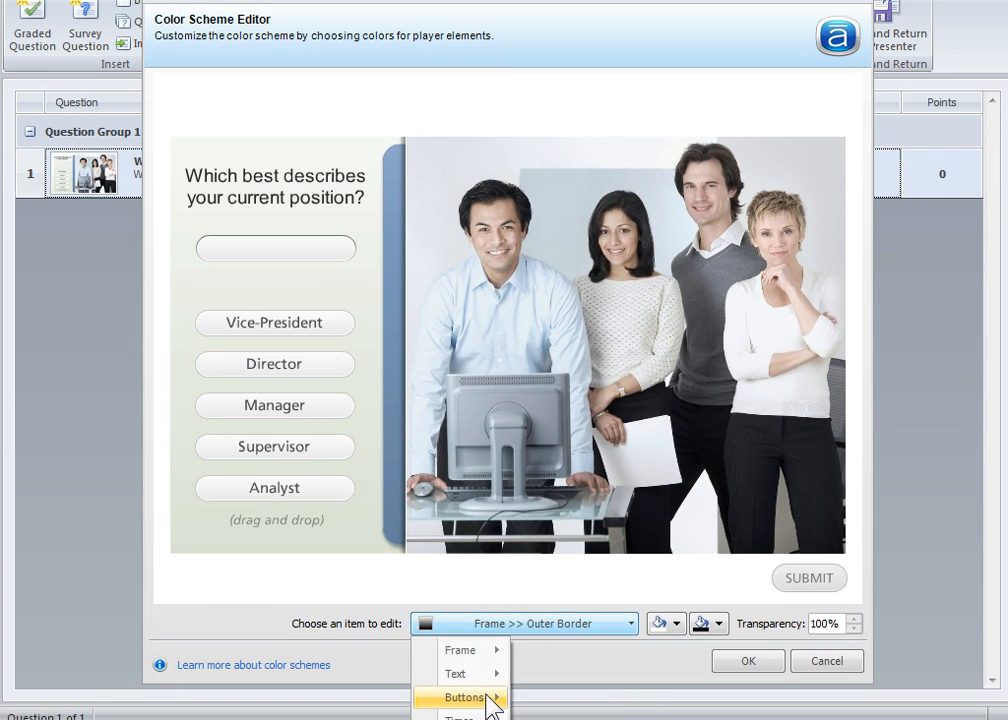
{"action": "mouse_move", "coordinate": [475, 700]}
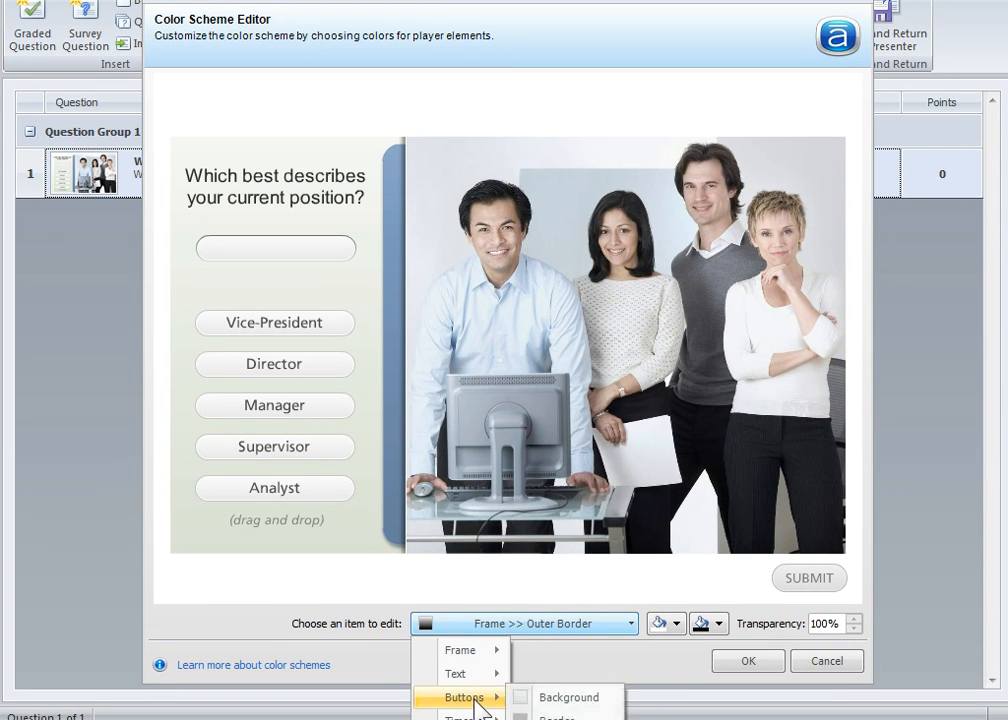
{"action": "left_click", "coordinate": [560, 700]}
{"action": "left_click", "coordinate": [831, 625]}
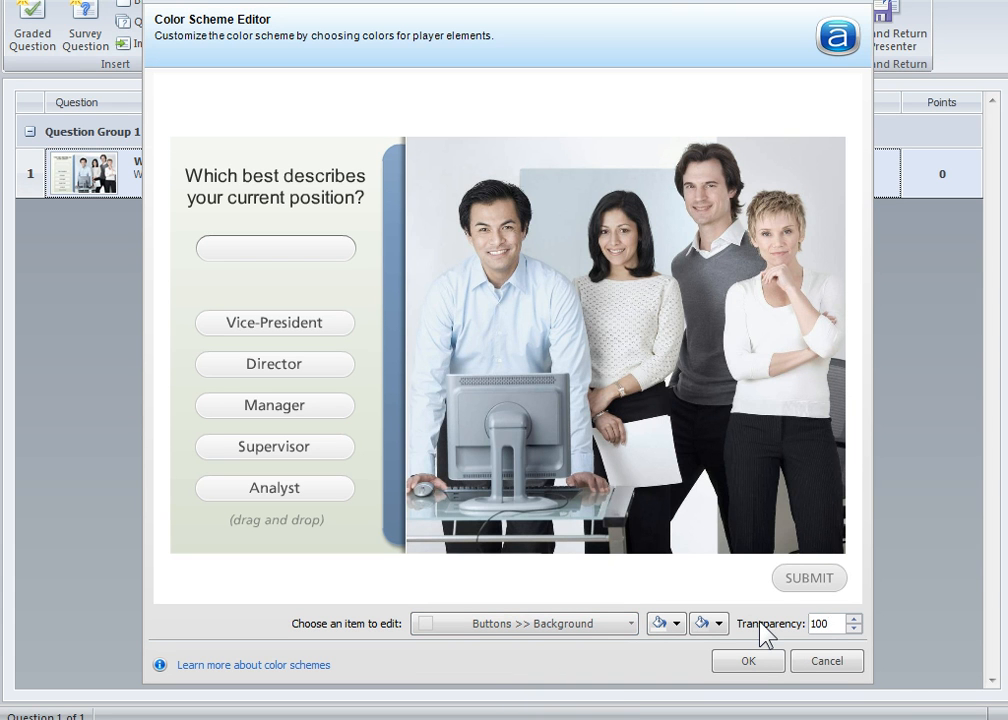
{"action": "type", "text": "100"}
{"action": "key", "text": "Tab"}
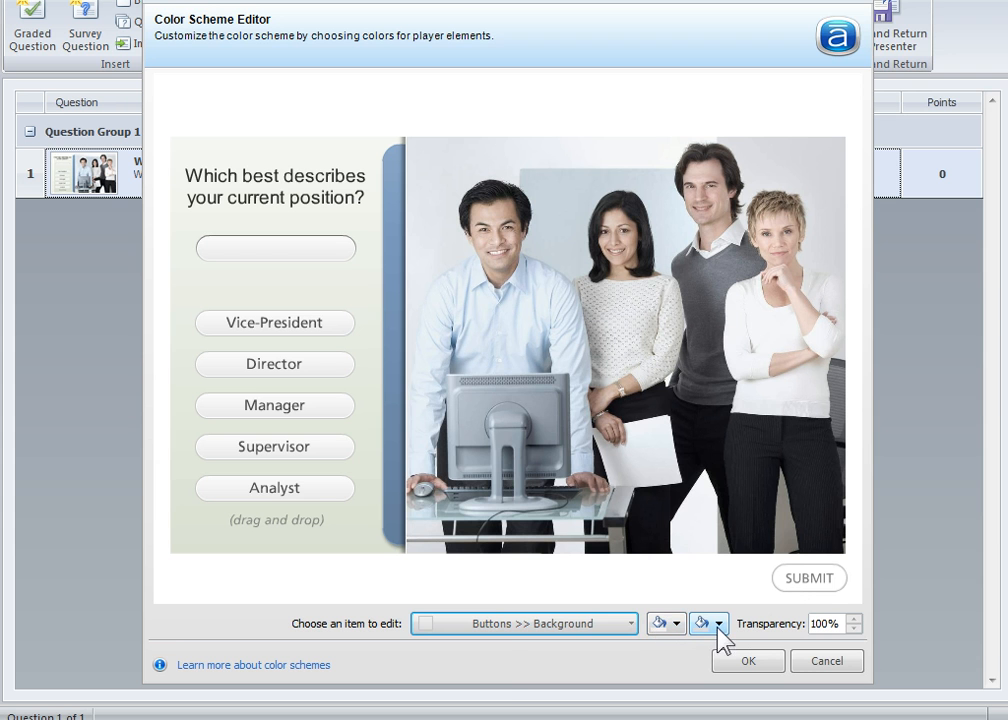
- Set the transparency of the buttons' border to 100%
{"action": "left_click", "coordinate": [631, 624]}
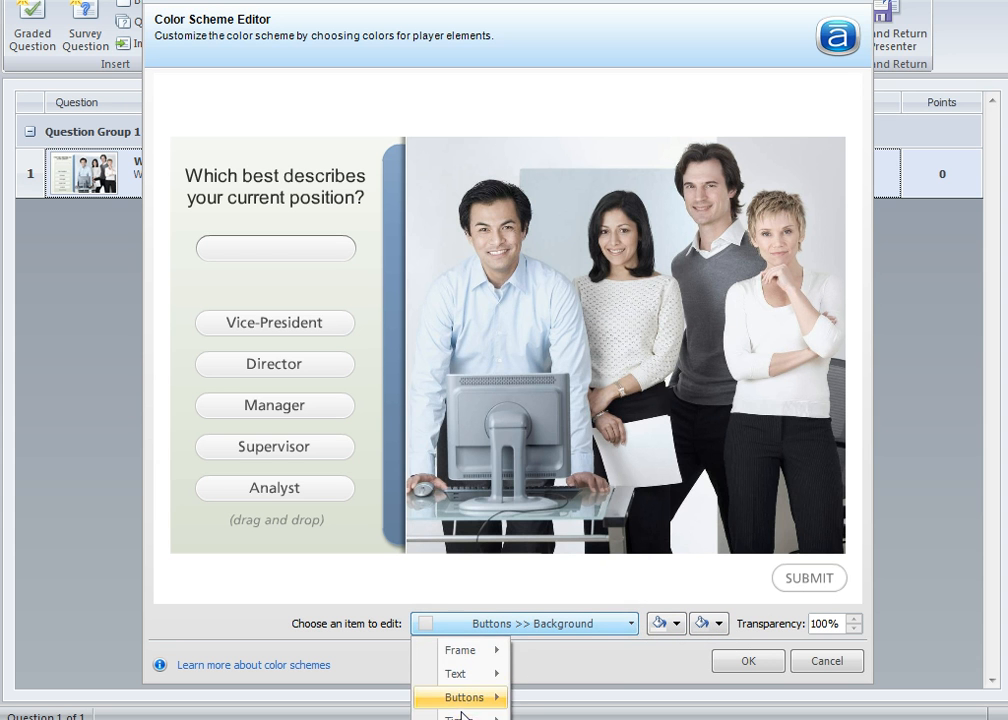
{"action": "mouse_move", "coordinate": [464, 711]}
{"action": "left_click", "coordinate": [555, 716]}
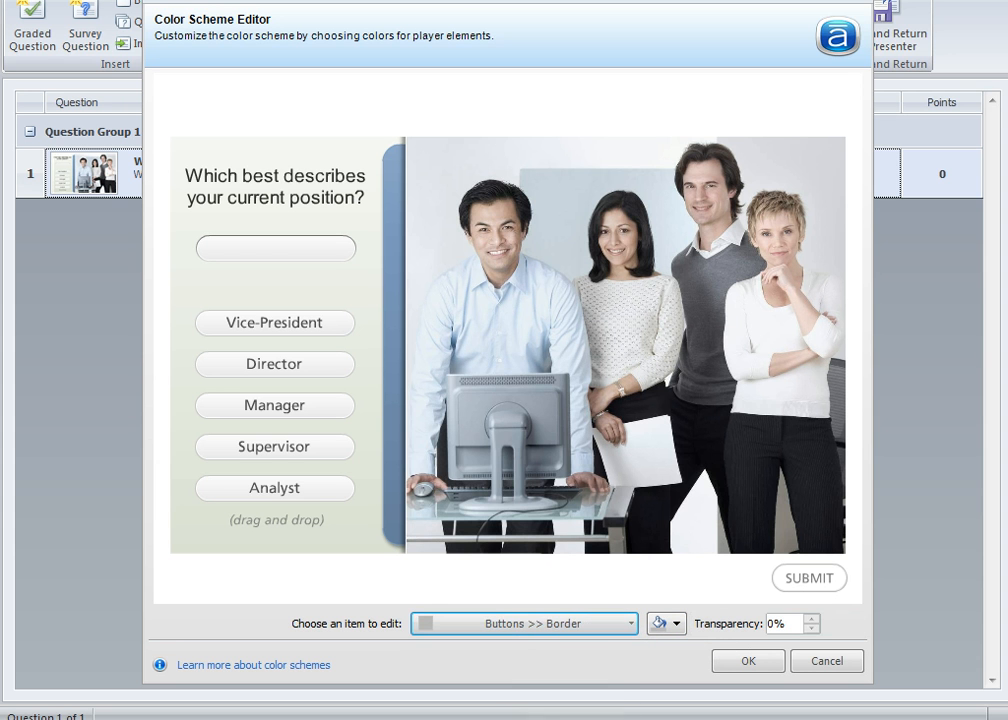
{"action": "double_click", "coordinate": [786, 621]}
{"action": "type", "text": "100"}
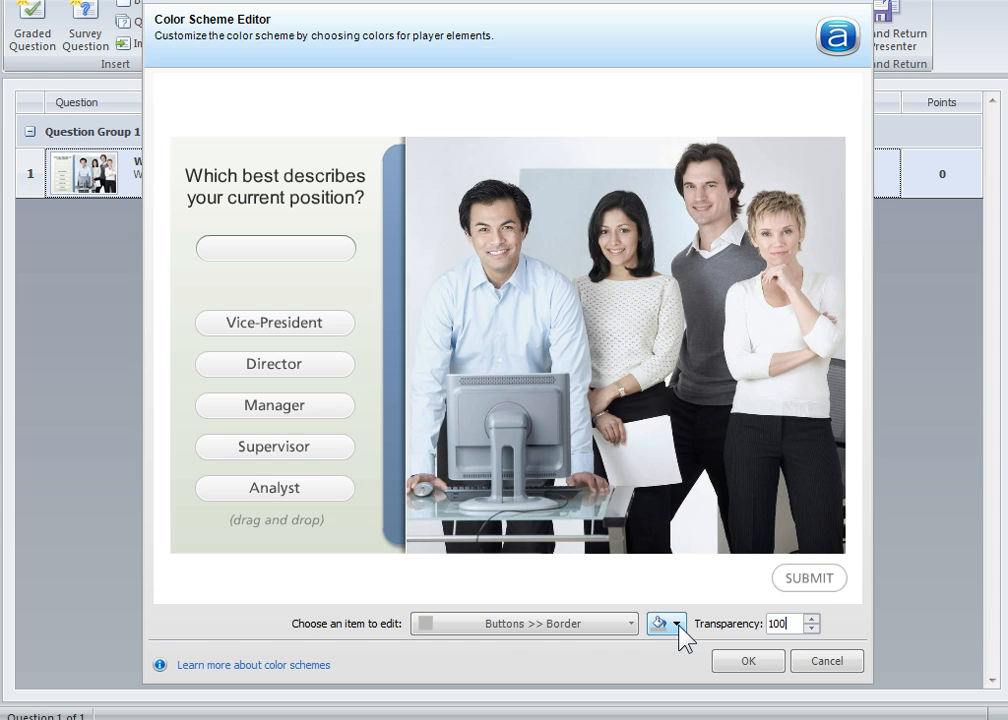
{"action": "key", "text": "Return"}
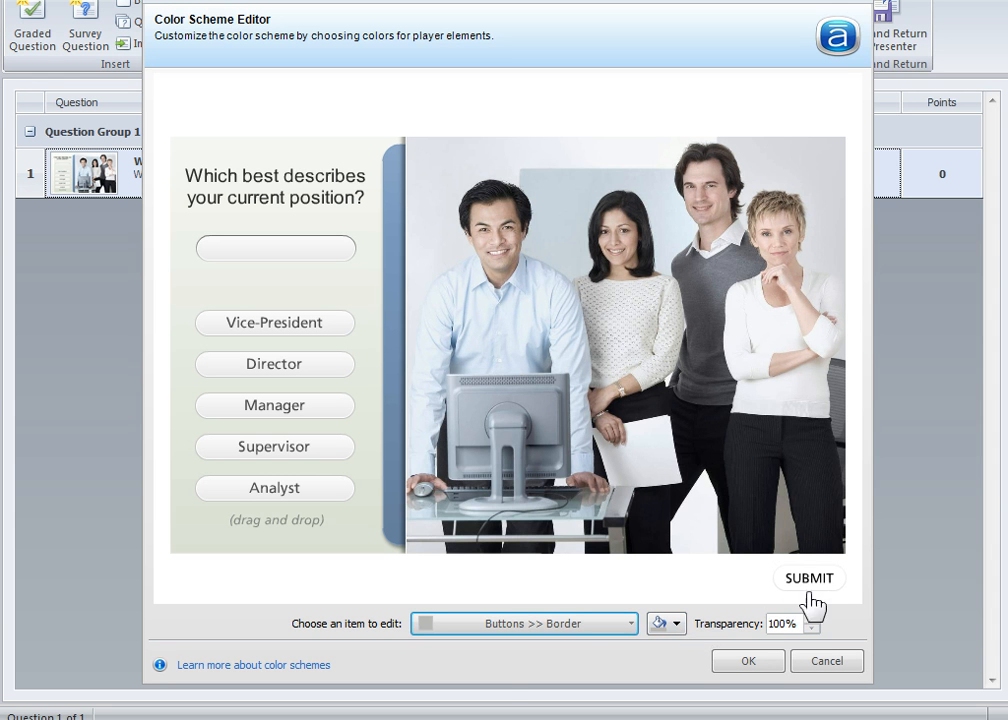
- Set the transparency of the buttons' inner border to 100%
{"action": "left_click", "coordinate": [625, 628]}
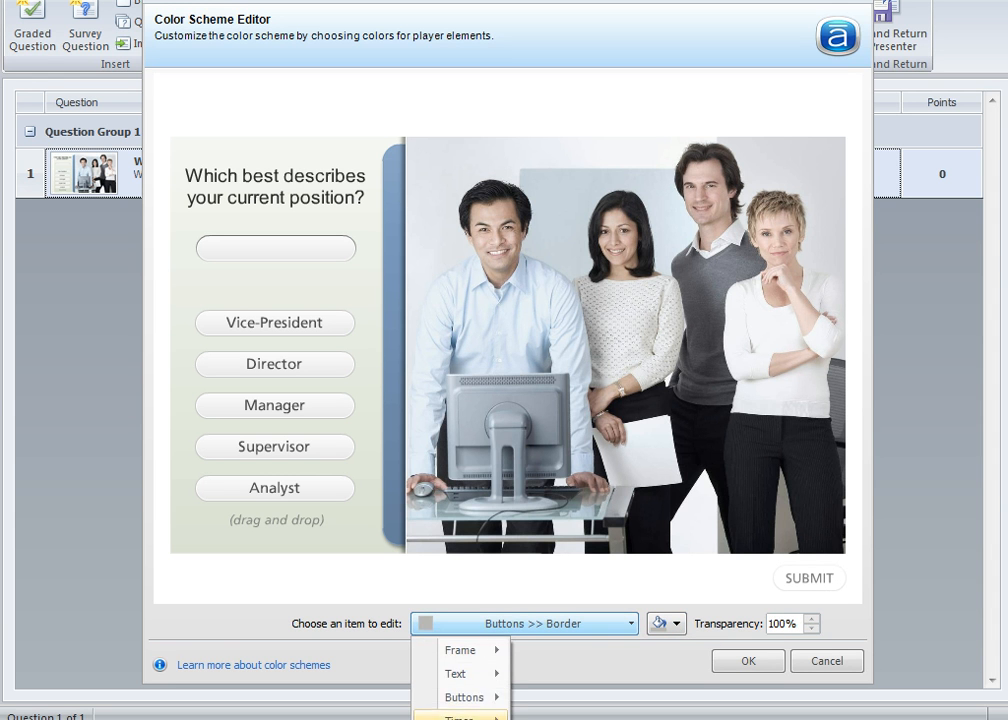
{"action": "mouse_move", "coordinate": [482, 705]}
{"action": "left_click", "coordinate": [570, 719]}
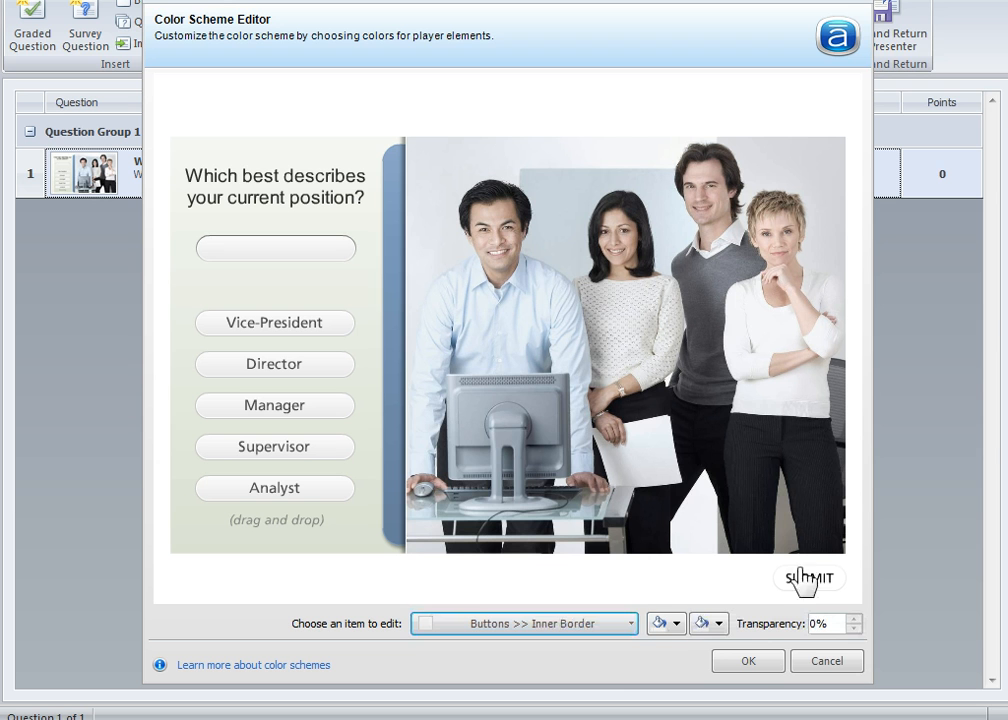
{"action": "left_click", "coordinate": [833, 628]}
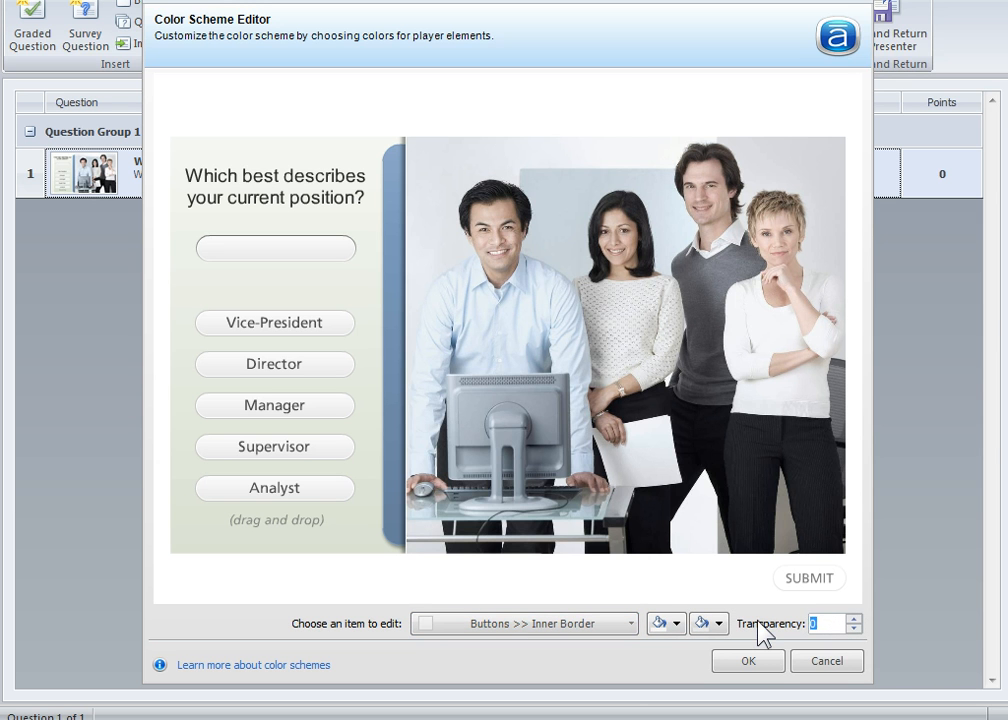
{"action": "key", "text": "Tab"}
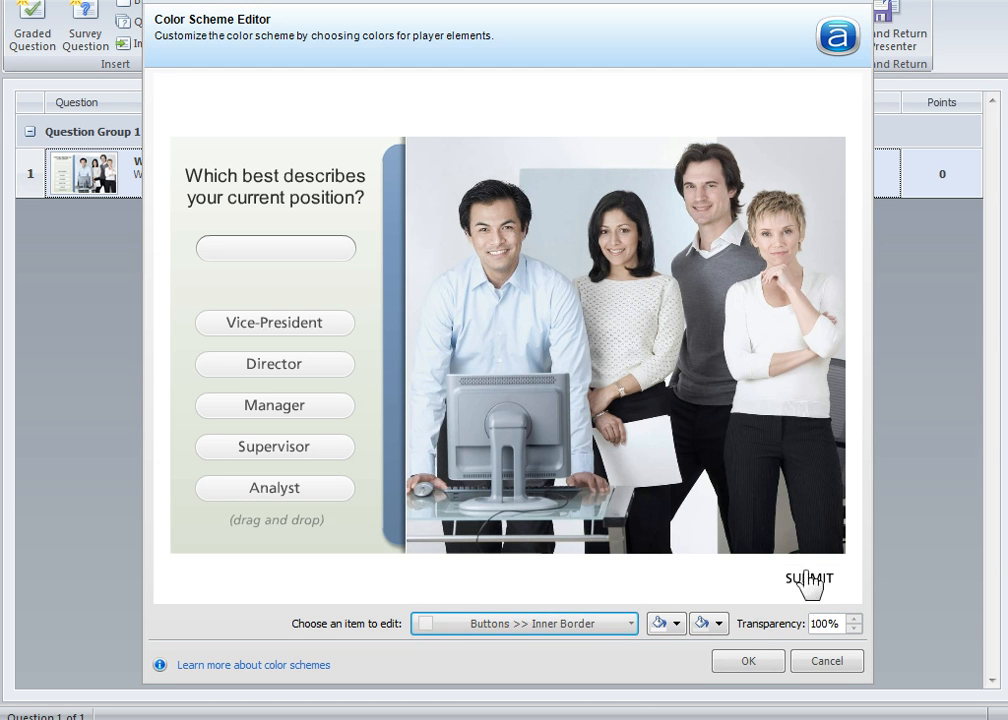
- Save the color scheme and the transparent player template, and close the template manager
{"action": "left_click", "coordinate": [627, 630]}
{"action": "mouse_move", "coordinate": [464, 680]}
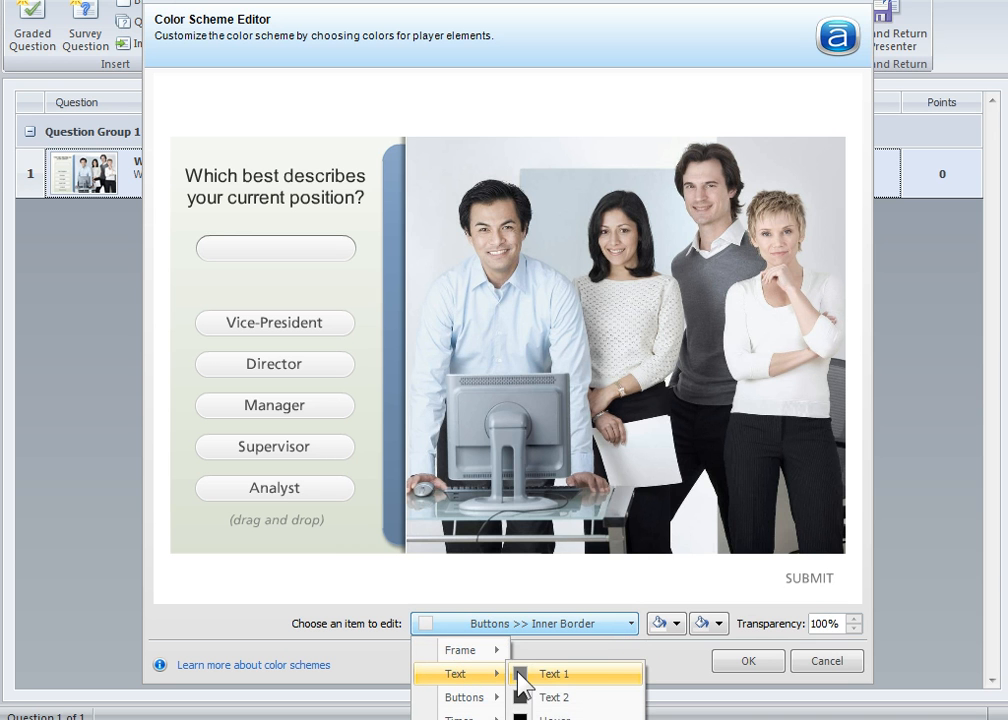
{"action": "left_click", "coordinate": [749, 660]}
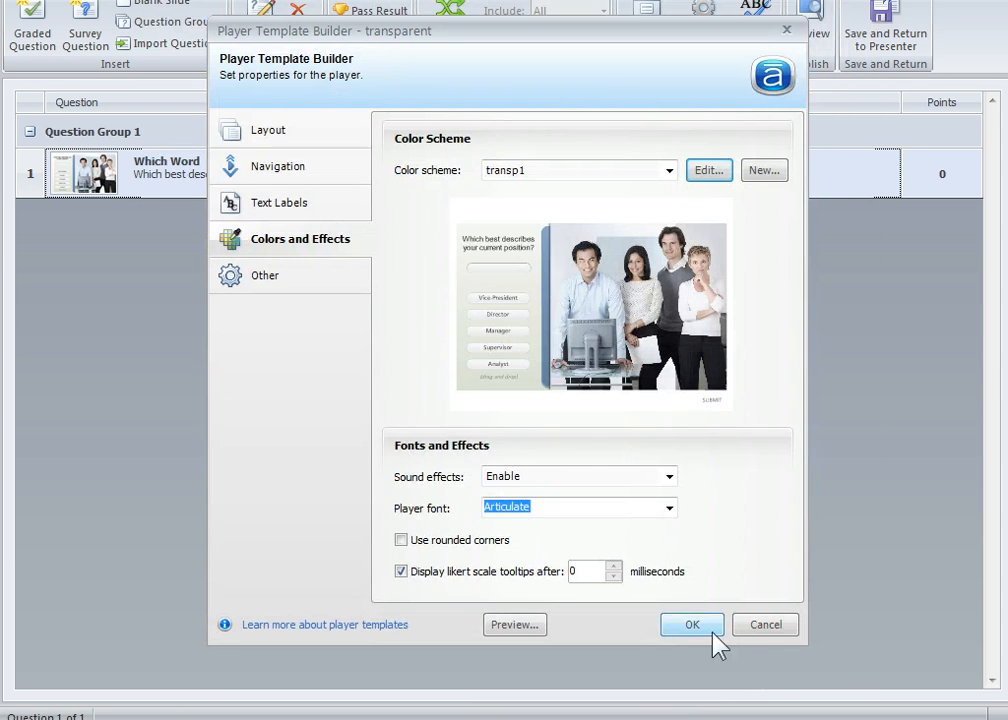
{"action": "left_click", "coordinate": [706, 627]}
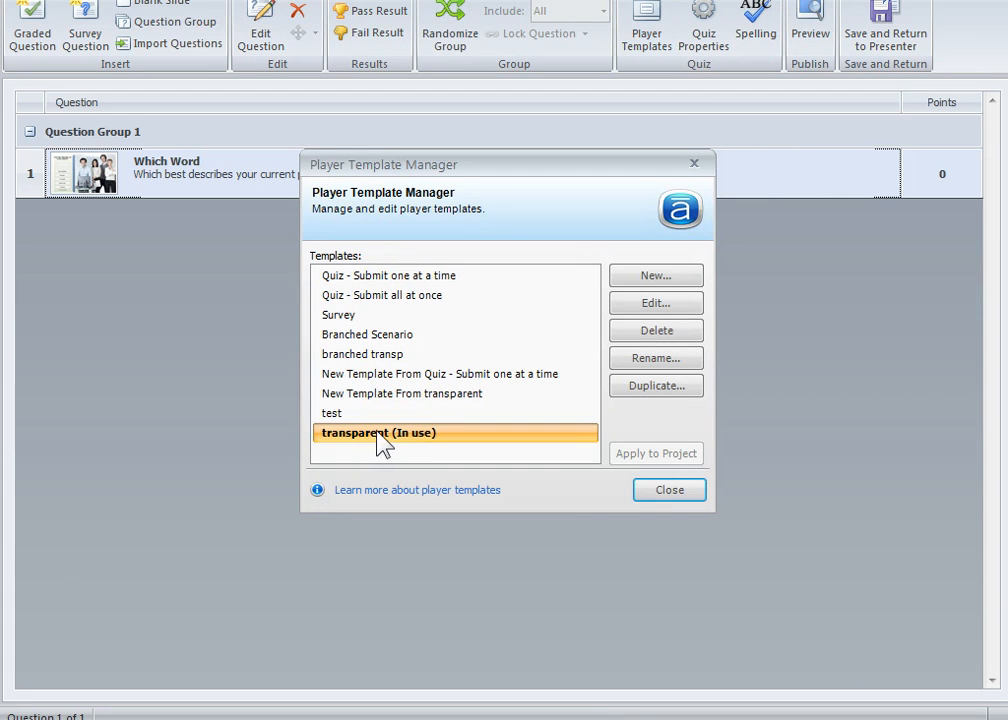
{"action": "left_click", "coordinate": [667, 492]}
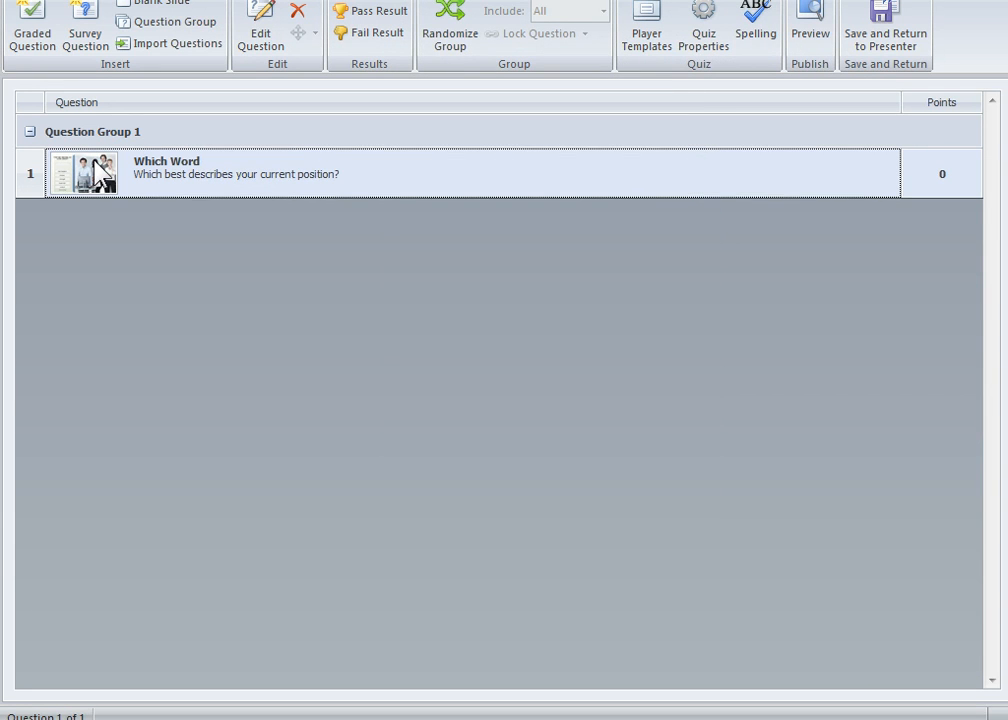
- Save the quiz back to the PowerPoint presentation and confirm its publish options with "Include slide master behind quizzes and interactions" enabled
{"action": "left_click", "coordinate": [909, 35]}
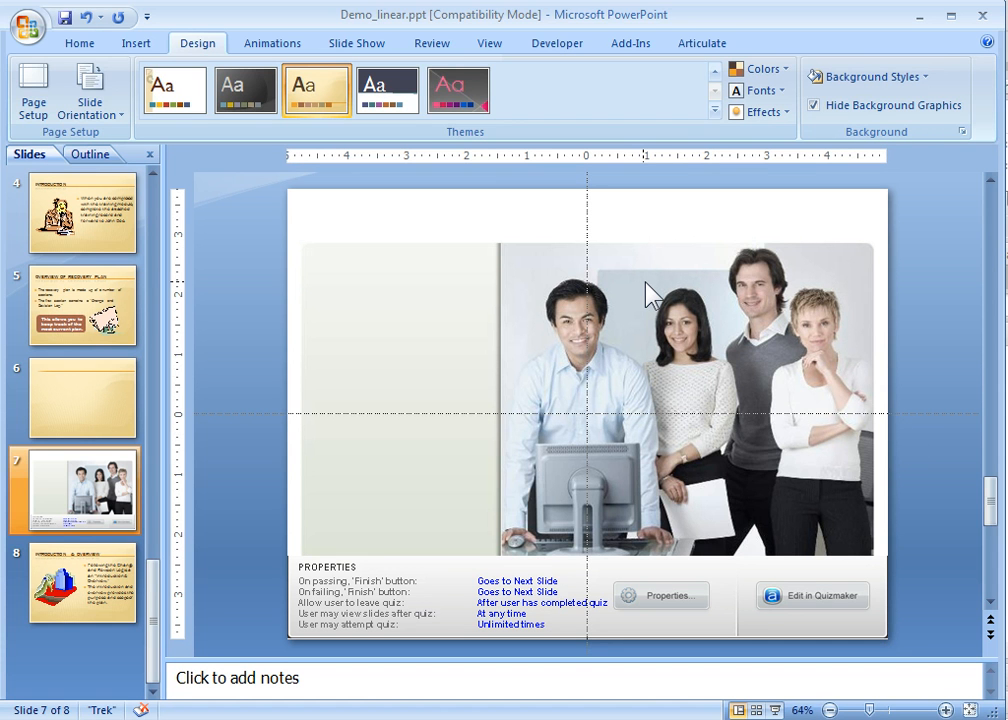
{"action": "left_click", "coordinate": [704, 45]}
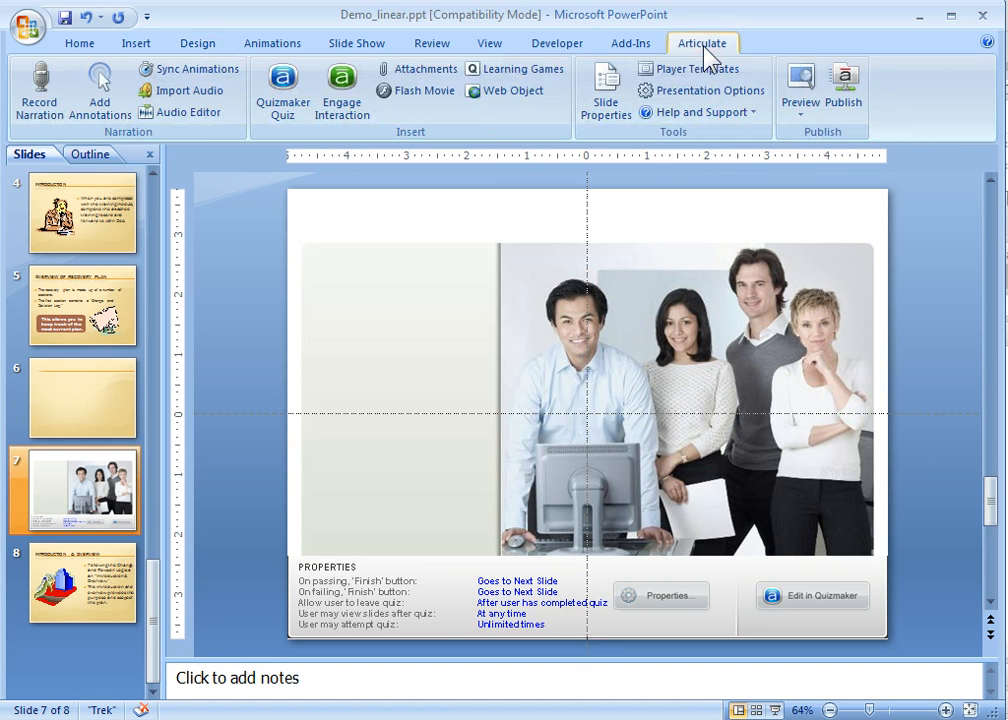
{"action": "left_click", "coordinate": [688, 100]}
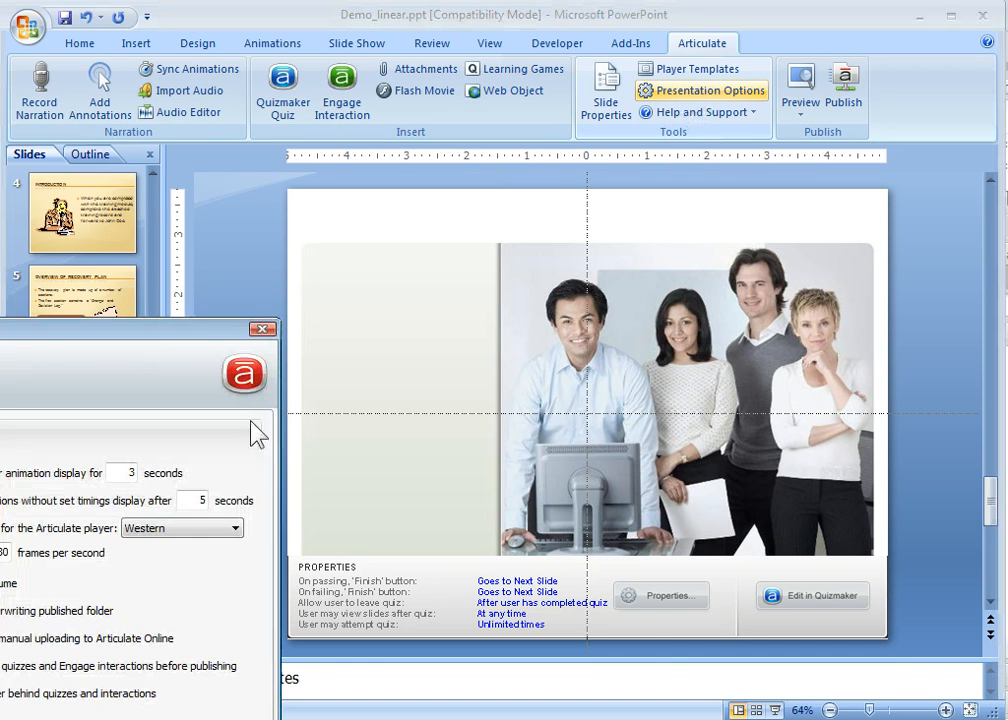
{"action": "left_click_drag", "start_coordinate": [178, 330], "coordinate": [562, 128]}
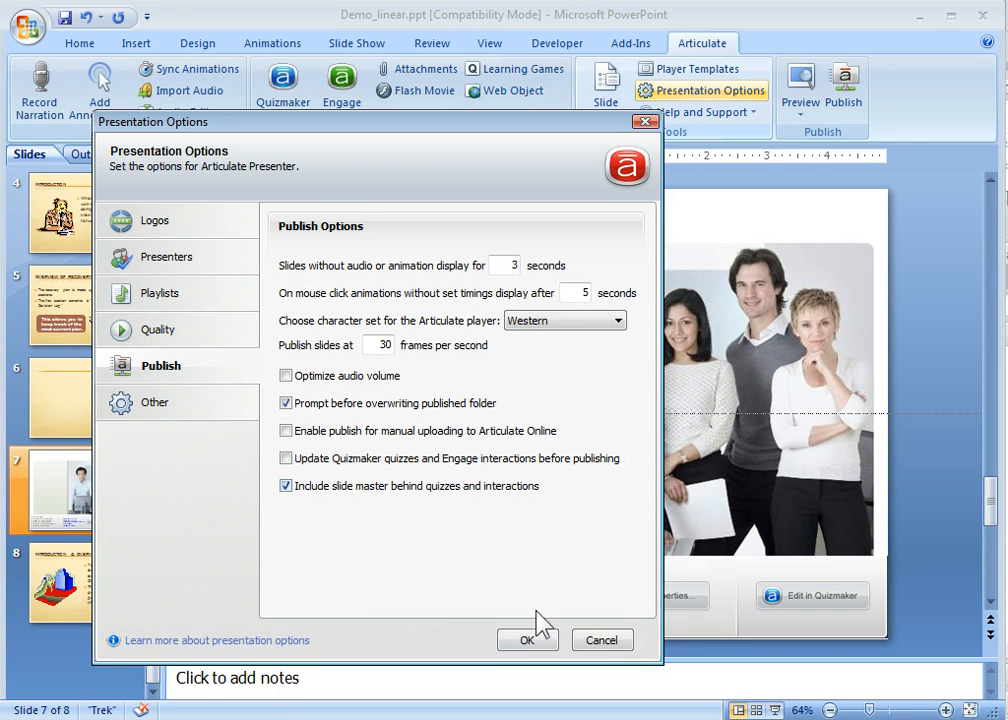
{"action": "left_click", "coordinate": [529, 641]}
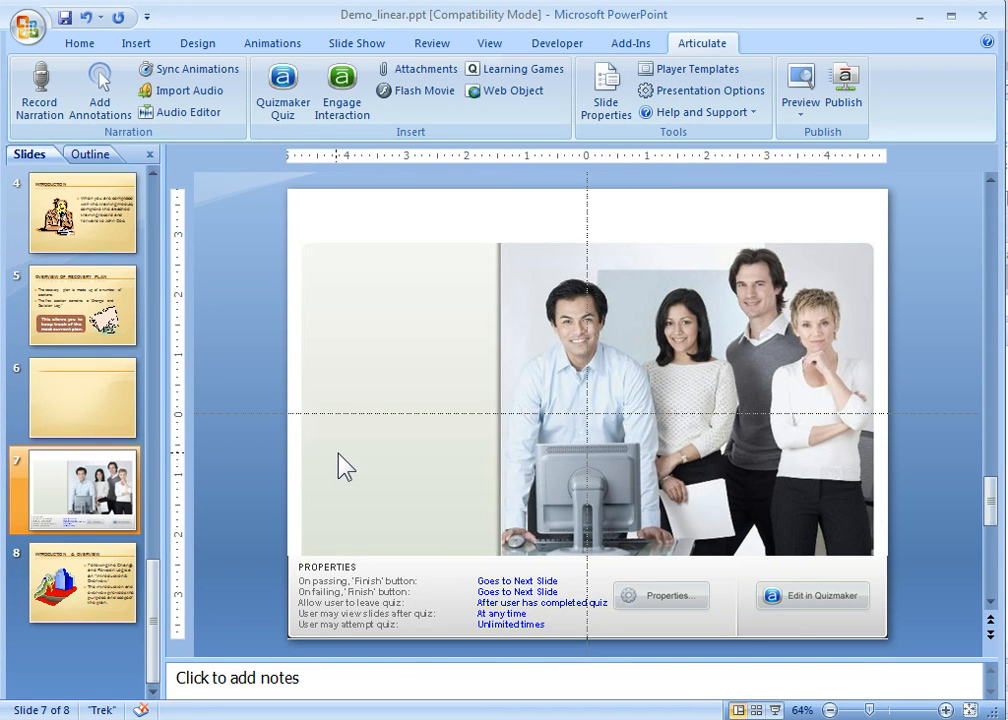
- Preview the quiz slide and place the Supervisor answer in the blank field under the question
{"action": "key", "text": "alt+d"}
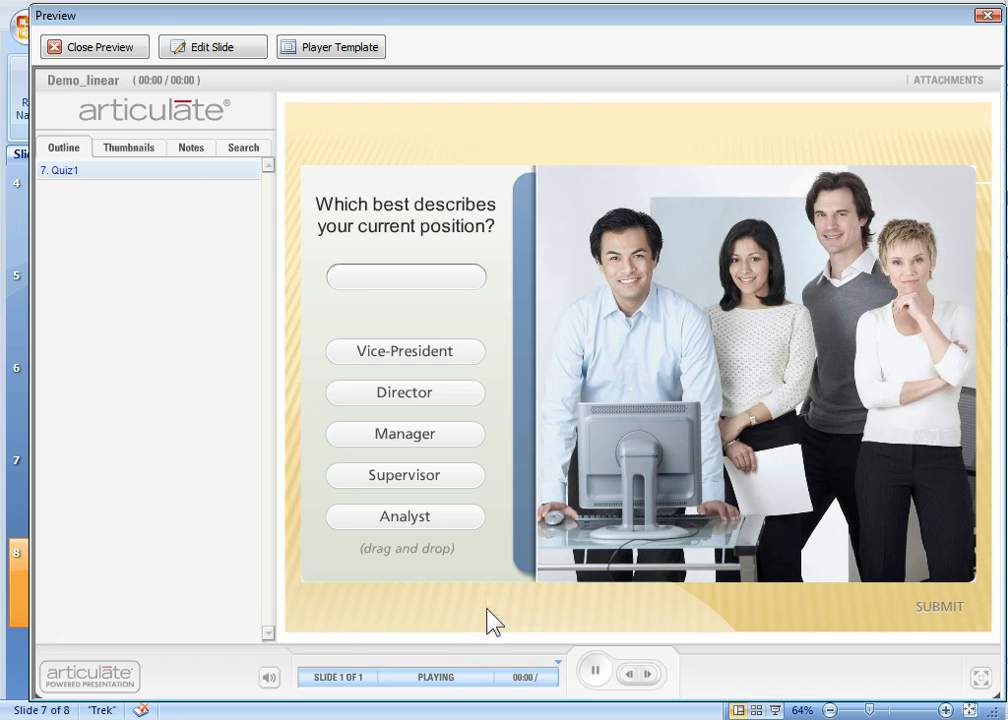
{"action": "left_click_drag", "start_coordinate": [414, 476], "coordinate": [408, 283]}
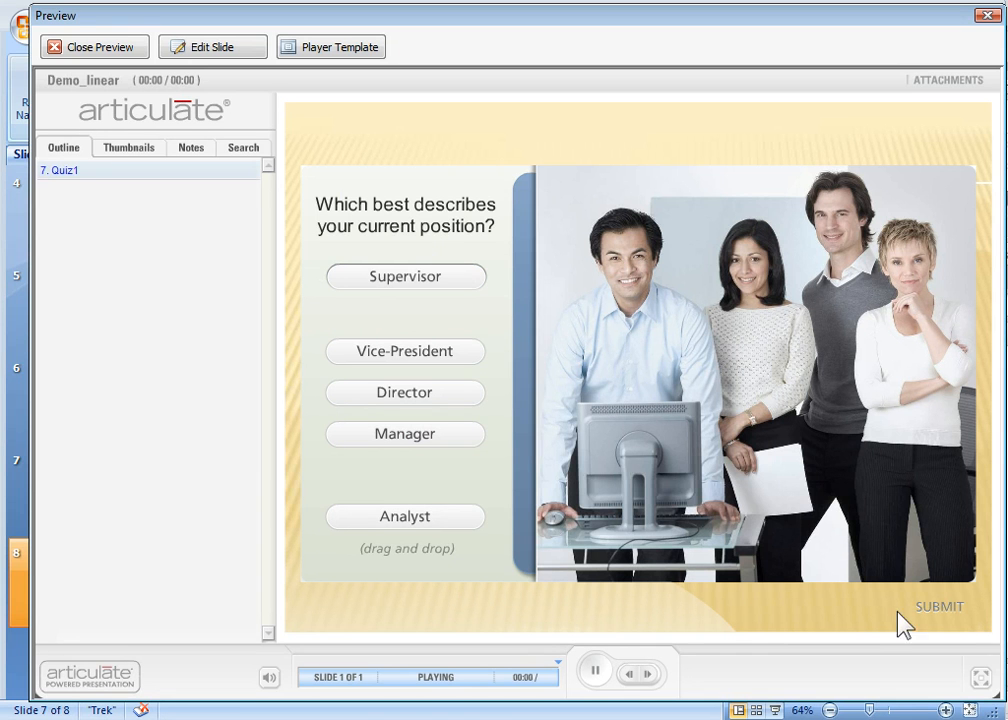